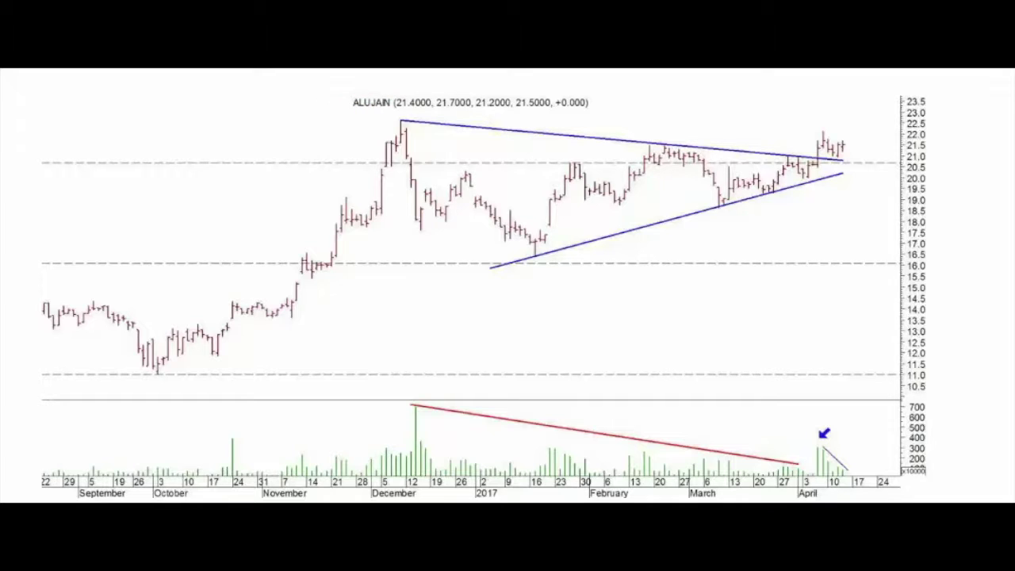
# Step: Circle the ALUJAIN title and write TDWL at the top left of the daily chart
pyautogui.moveTo(388, 82)
pyautogui.mouseDown()
pyautogui.moveTo(358, 83)
pyautogui.moveTo(373, 120)
pyautogui.mouseUp()
pyautogui.moveTo(121, 114); pyautogui.dragTo(128, 133)
pyautogui.moveTo(106, 119)
pyautogui.mouseDown()
pyautogui.moveTo(166, 112)
pyautogui.moveTo(152, 129)
pyautogui.moveTo(199, 94)
pyautogui.moveTo(232, 96)
pyautogui.mouseUp()
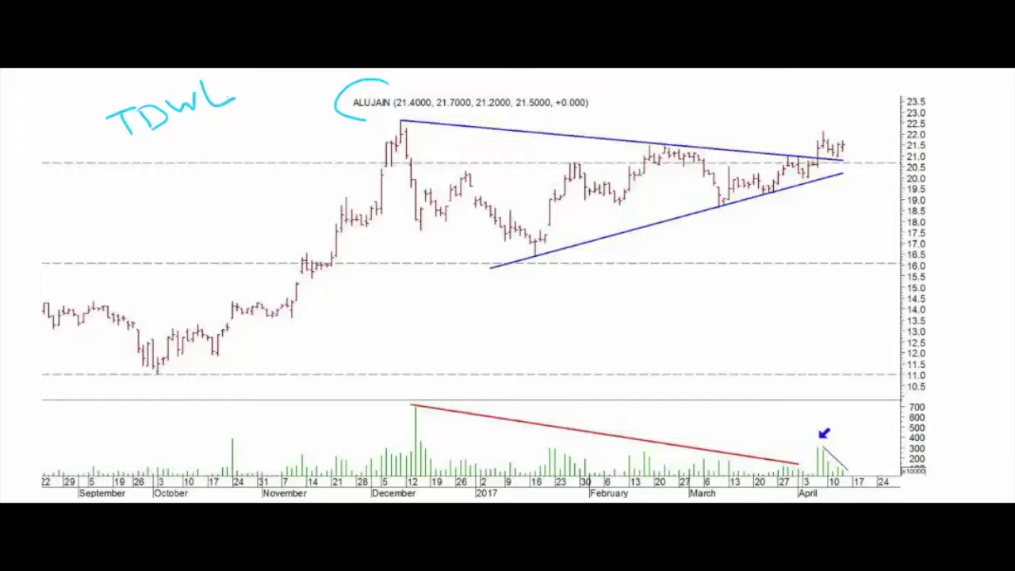
# Step: Circle the October low labelled 11.00 and circle the December peak in red
pyautogui.moveTo(163, 364); pyautogui.dragTo(166, 367)
pyautogui.moveTo(235, 362)
pyautogui.mouseDown()
pyautogui.moveTo(241, 354)
pyautogui.moveTo(259, 381)
pyautogui.moveTo(320, 348)
pyautogui.mouseUp()
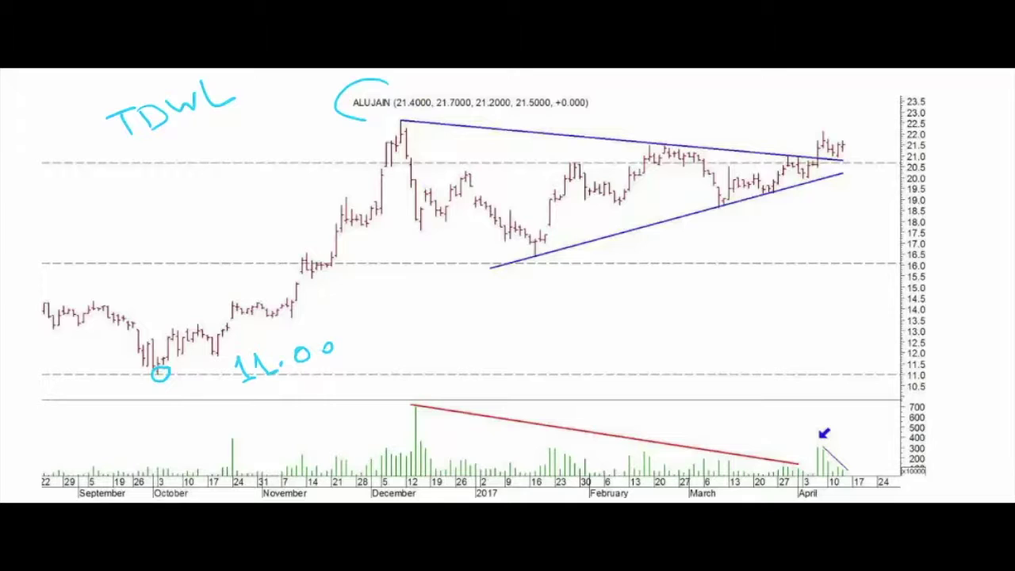
pyautogui.moveTo(403, 118); pyautogui.dragTo(400, 119)
# Step: Add red chevrons on the upper and lower trendlines and write Symmetrical below the triangle
pyautogui.moveTo(533, 123); pyautogui.dragTo(542, 156)
pyautogui.moveTo(617, 233)
pyautogui.mouseDown()
pyautogui.moveTo(634, 238)
pyautogui.moveTo(622, 253)
pyautogui.mouseUp()
pyautogui.moveTo(502, 318); pyautogui.dragTo(493, 341)
pyautogui.moveTo(510, 325)
pyautogui.mouseDown()
pyautogui.moveTo(522, 342)
pyautogui.moveTo(637, 300)
pyautogui.moveTo(692, 300)
pyautogui.mouseUp()
pyautogui.moveTo(564, 357)
pyautogui.mouseDown()
pyautogui.moveTo(582, 363)
pyautogui.moveTo(662, 341)
pyautogui.moveTo(671, 329)
pyautogui.moveTo(683, 339)
pyautogui.mouseUp()
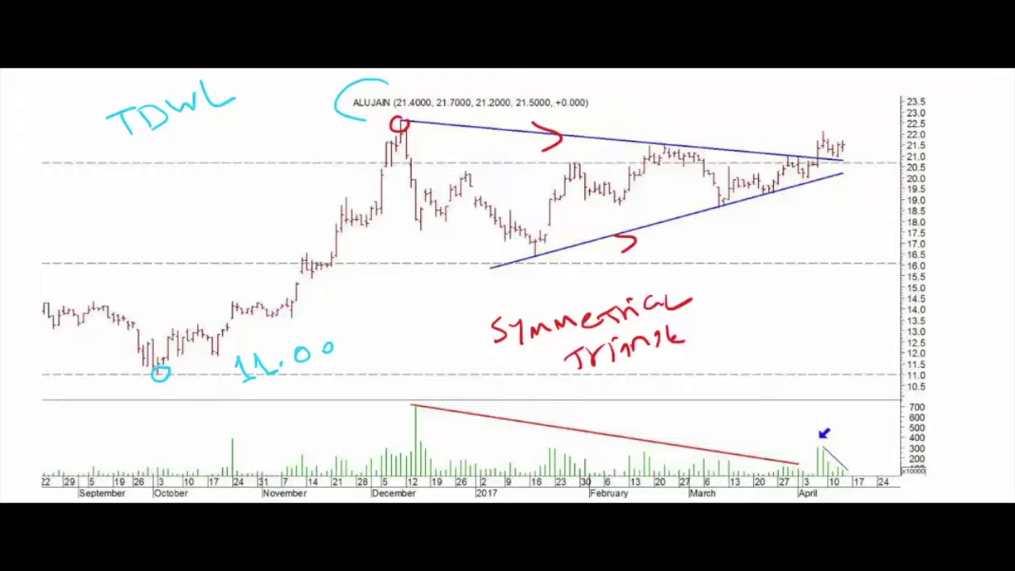
# Step: Mark the December, February and late-March upper touches and January and March lower touches in blue
pyautogui.moveTo(400, 141); pyautogui.dragTo(402, 133)
pyautogui.moveTo(657, 146); pyautogui.dragTo(664, 147)
pyautogui.moveTo(798, 162); pyautogui.dragTo(787, 161)
pyautogui.moveTo(535, 259); pyautogui.dragTo(541, 252)
pyautogui.moveTo(714, 208); pyautogui.dragTo(810, 179)
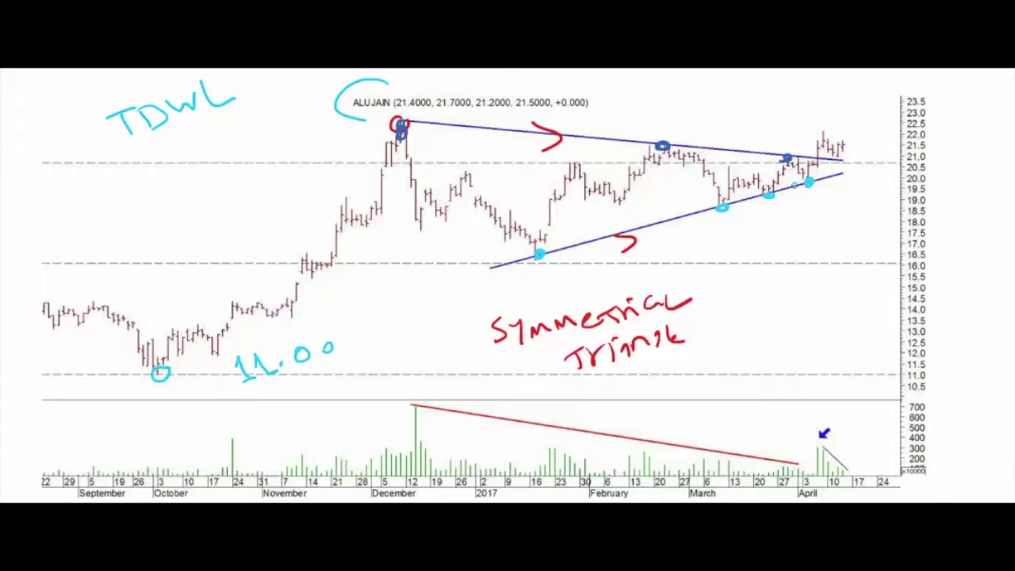
# Step: Add blue chevrons on both trendlines and an arrow at the falling volume line
pyautogui.moveTo(574, 127); pyautogui.dragTo(572, 151)
pyautogui.moveTo(640, 220); pyautogui.dragTo(644, 234)
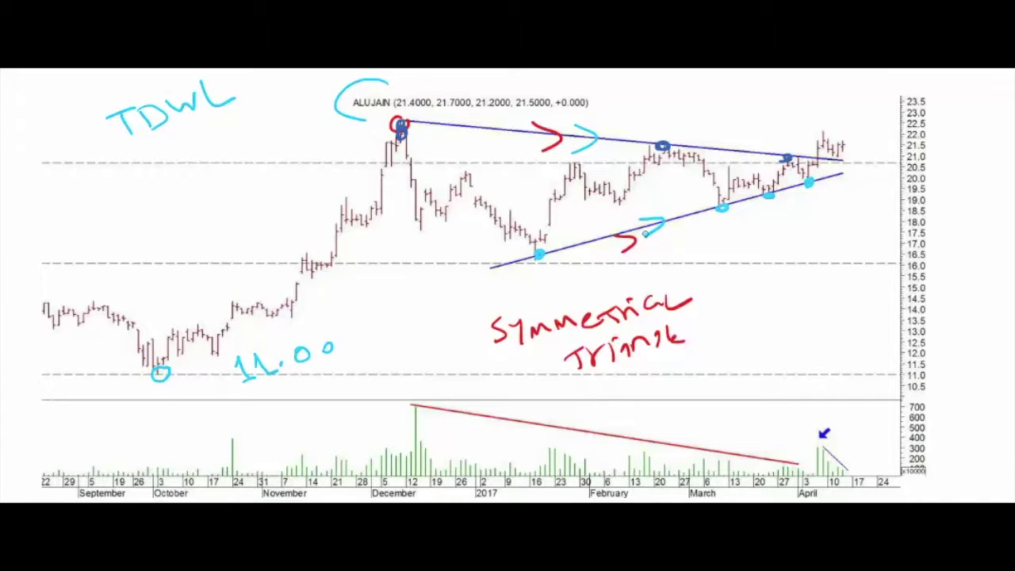
pyautogui.moveTo(624, 420)
pyautogui.mouseDown()
pyautogui.moveTo(613, 439)
pyautogui.moveTo(627, 438)
pyautogui.mouseUp()
# Step: Draw cyan arrows along the declining volume line and circle the April volume spike
pyautogui.moveTo(667, 411)
pyautogui.mouseDown()
pyautogui.moveTo(652, 438)
pyautogui.moveTo(669, 436)
pyautogui.mouseUp()
pyautogui.moveTo(575, 399)
pyautogui.mouseDown()
pyautogui.moveTo(562, 422)
pyautogui.moveTo(577, 421)
pyautogui.mouseUp()
pyautogui.moveTo(521, 391)
pyautogui.mouseDown()
pyautogui.moveTo(502, 418)
pyautogui.moveTo(526, 412)
pyautogui.mouseUp()
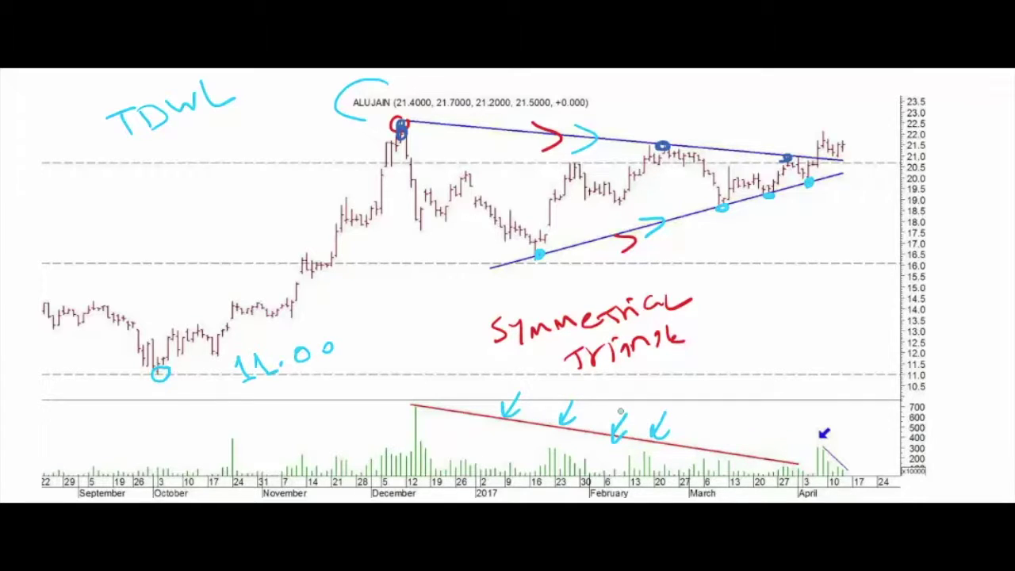
pyautogui.moveTo(833, 411)
pyautogui.mouseDown()
pyautogui.moveTo(809, 428)
pyautogui.moveTo(839, 464)
pyautogui.moveTo(833, 410)
pyautogui.mouseUp()
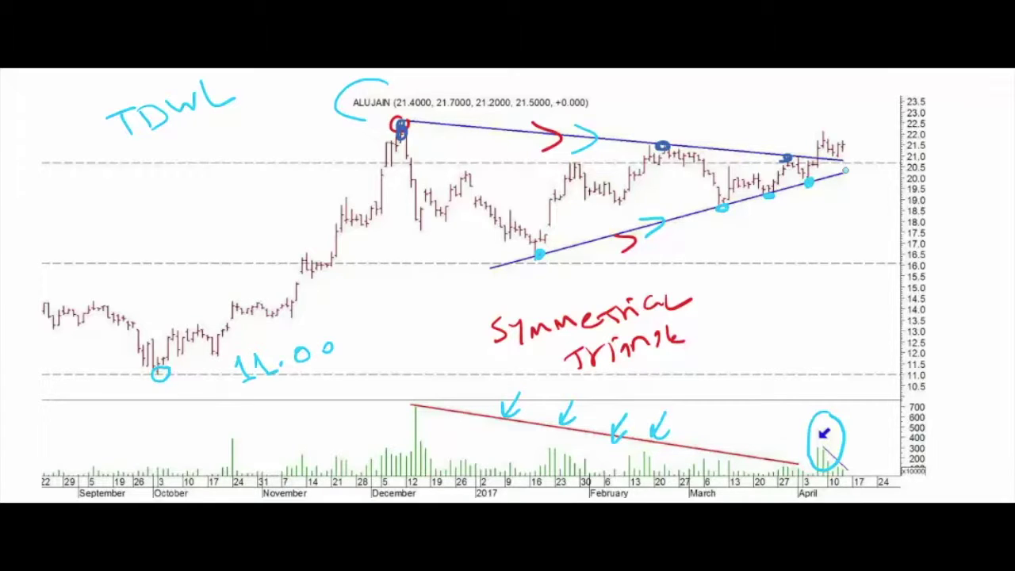
# Step: Add three cyan chevrons along the upper trendline up to the April breakout
pyautogui.moveTo(609, 129)
pyautogui.mouseDown()
pyautogui.moveTo(624, 141)
pyautogui.moveTo(611, 155)
pyautogui.mouseUp()
pyautogui.moveTo(693, 134)
pyautogui.mouseDown()
pyautogui.moveTo(714, 145)
pyautogui.moveTo(695, 157)
pyautogui.mouseUp()
pyautogui.moveTo(792, 136)
pyautogui.mouseDown()
pyautogui.moveTo(807, 147)
pyautogui.moveTo(798, 153)
pyautogui.moveTo(805, 146)
pyautogui.mouseUp()
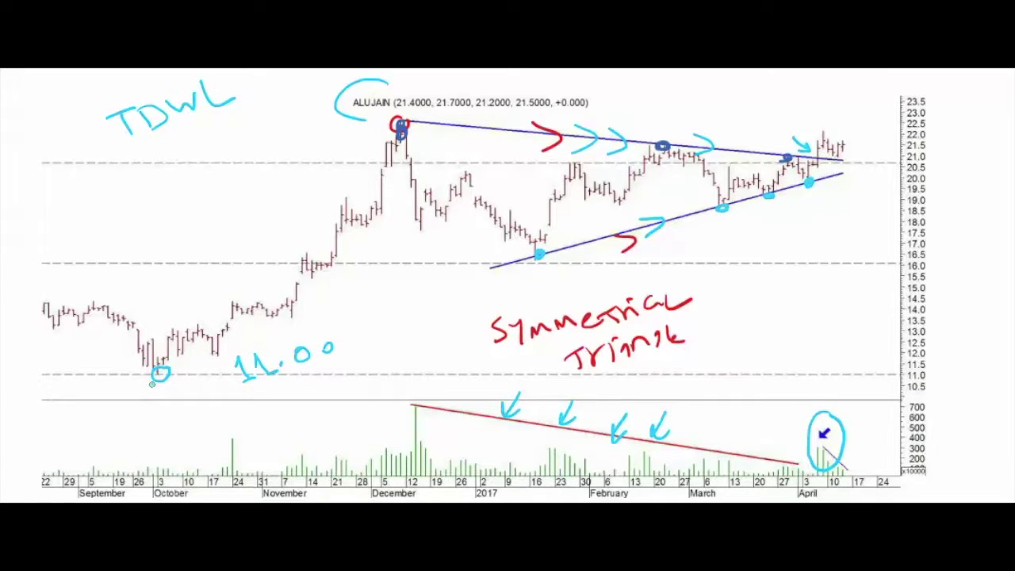
# Step: Draw the October-to-December rally line, an upward breakout arrow after April, a chevron, and a volume-spike arrow
pyautogui.moveTo(157, 379)
pyautogui.mouseDown()
pyautogui.moveTo(381, 148)
pyautogui.moveTo(381, 158)
pyautogui.mouseUp()
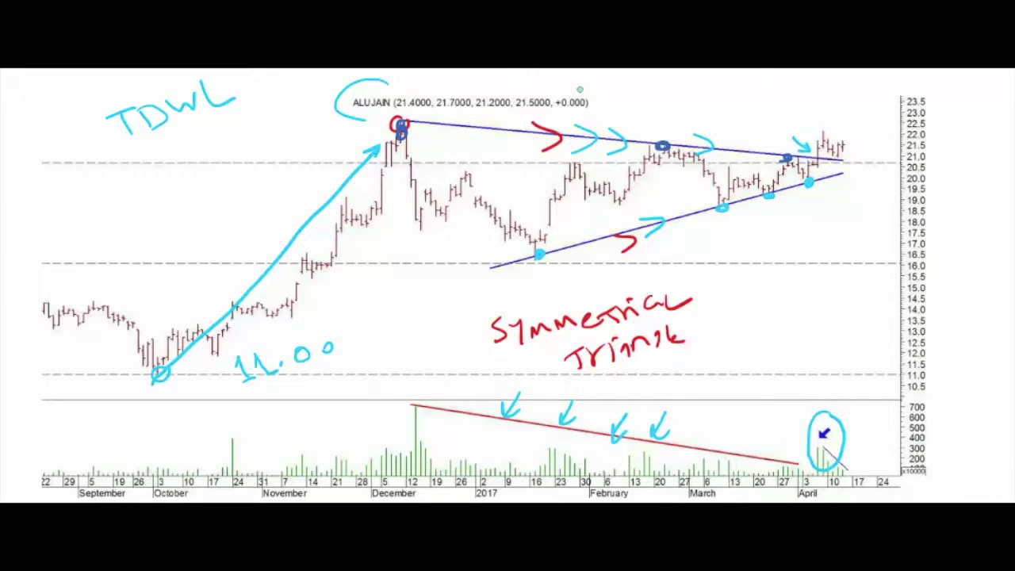
pyautogui.moveTo(830, 151)
pyautogui.mouseDown()
pyautogui.moveTo(866, 104)
pyautogui.moveTo(867, 120)
pyautogui.mouseUp()
pyautogui.moveTo(727, 142)
pyautogui.mouseDown()
pyautogui.moveTo(732, 155)
pyautogui.moveTo(753, 147)
pyautogui.moveTo(744, 156)
pyautogui.mouseUp()
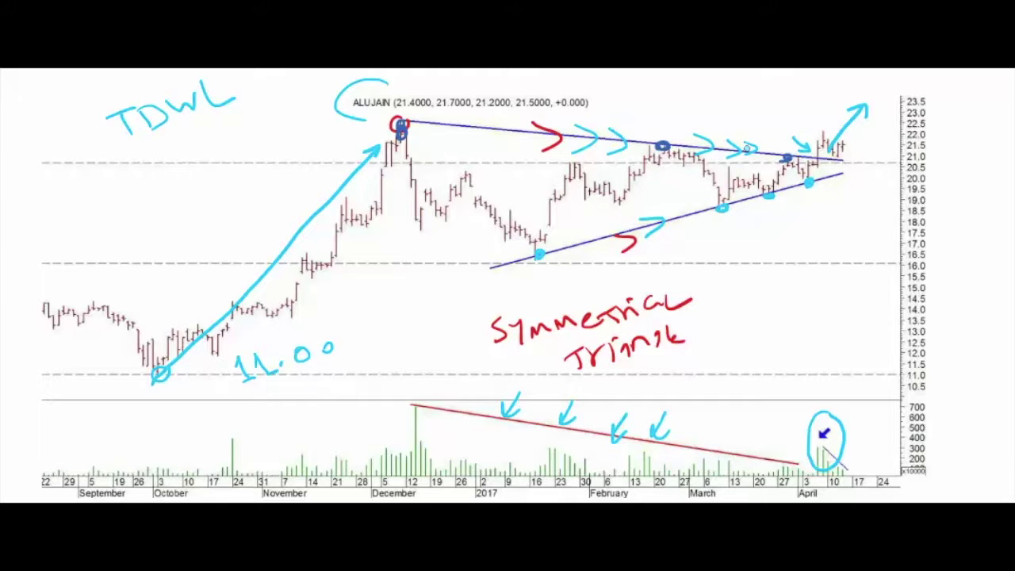
pyautogui.moveTo(866, 423); pyautogui.dragTo(849, 433)
pyautogui.moveTo(848, 425); pyautogui.dragTo(855, 437)
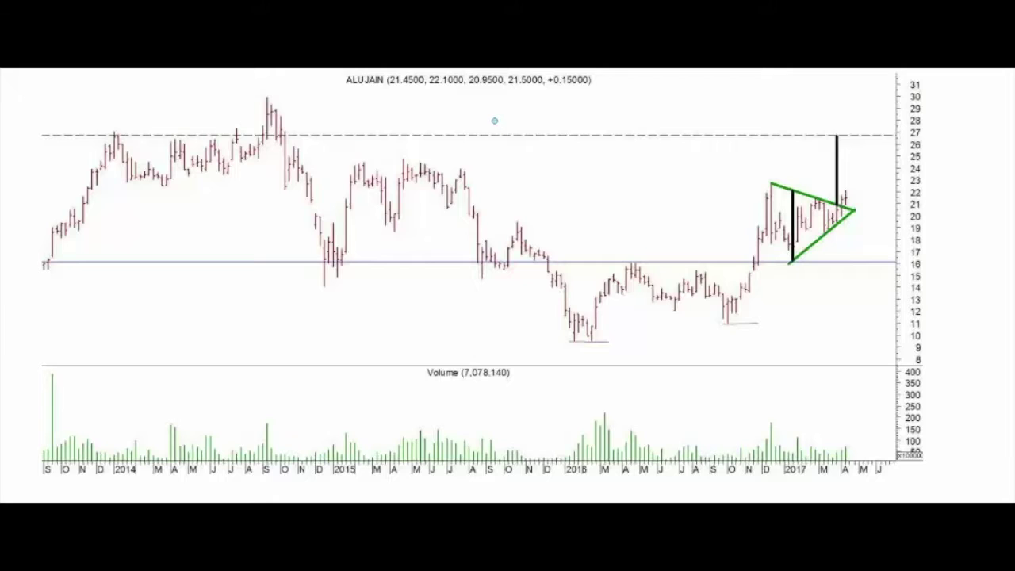
# Step: On the weekly chart, write and underline Weekly, highlight both 2016 lows, and arrow the breakout above 16
pyautogui.moveTo(494, 121)
pyautogui.mouseDown()
pyautogui.moveTo(528, 110)
pyautogui.moveTo(549, 118)
pyautogui.moveTo(579, 99)
pyautogui.moveTo(598, 119)
pyautogui.mouseUp()
pyautogui.moveTo(509, 153)
pyautogui.mouseDown()
pyautogui.moveTo(583, 133)
pyautogui.moveTo(569, 149)
pyautogui.mouseUp()
pyautogui.moveTo(574, 343); pyautogui.dragTo(592, 347)
pyautogui.moveTo(729, 325)
pyautogui.mouseDown()
pyautogui.moveTo(758, 323)
pyautogui.moveTo(728, 326)
pyautogui.mouseUp()
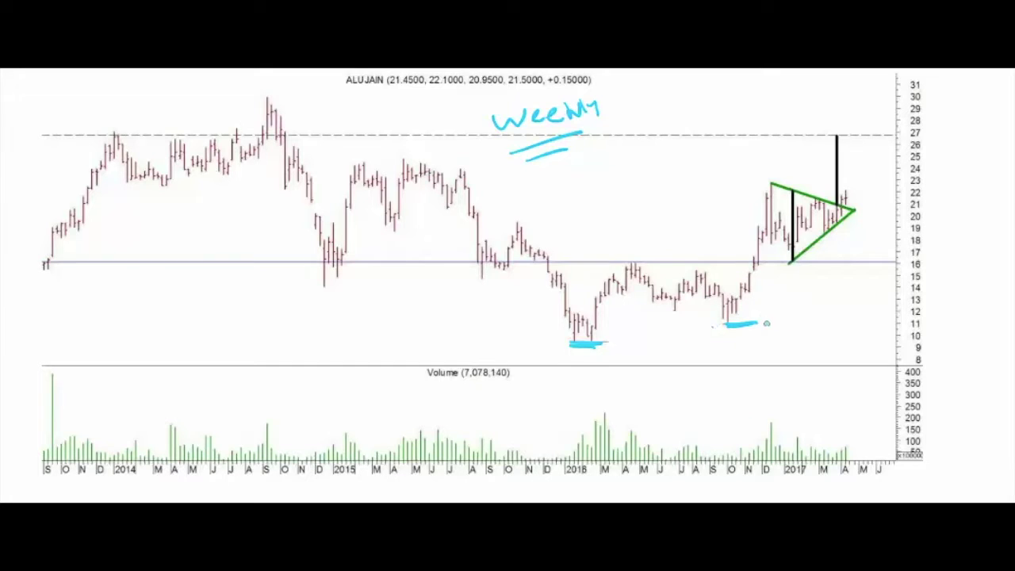
pyautogui.moveTo(729, 238)
pyautogui.mouseDown()
pyautogui.moveTo(747, 258)
pyautogui.moveTo(732, 260)
pyautogui.mouseUp()
# Step: Write 27.00 above the 27 price line and draw arrows out of the green triangle
pyautogui.moveTo(759, 111)
pyautogui.mouseDown()
pyautogui.moveTo(781, 127)
pyautogui.moveTo(843, 99)
pyautogui.mouseUp()
pyautogui.click(805, 111)
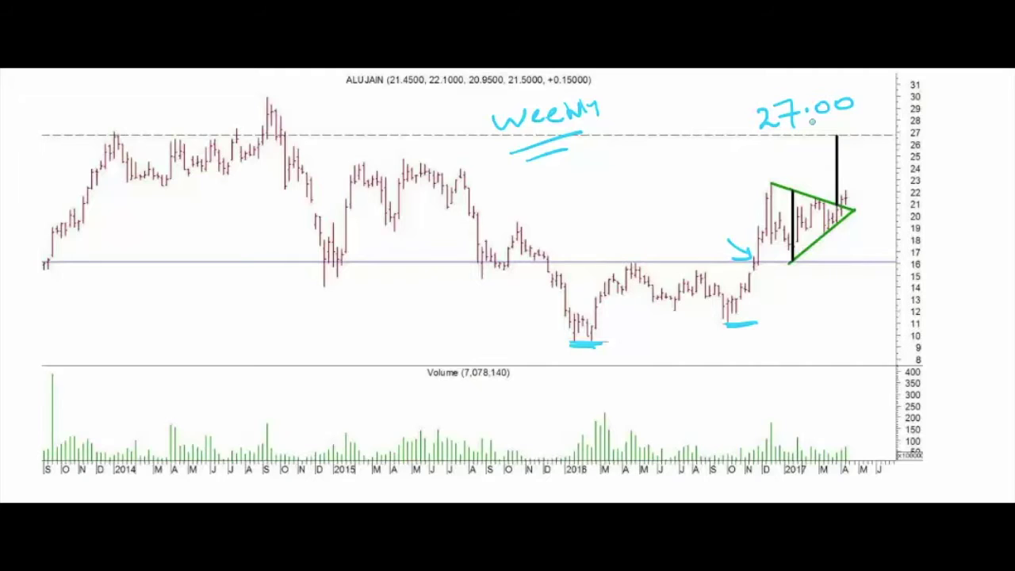
pyautogui.moveTo(791, 197); pyautogui.dragTo(826, 198)
pyautogui.moveTo(847, 210)
pyautogui.mouseDown()
pyautogui.moveTo(876, 210)
pyautogui.moveTo(868, 215)
pyautogui.mouseUp()
# Step: Circle the 27.00 target and write an underlined 20.00 below the green triangle
pyautogui.moveTo(858, 84)
pyautogui.mouseDown()
pyautogui.moveTo(798, 85)
pyautogui.moveTo(787, 134)
pyautogui.moveTo(865, 115)
pyautogui.mouseUp()
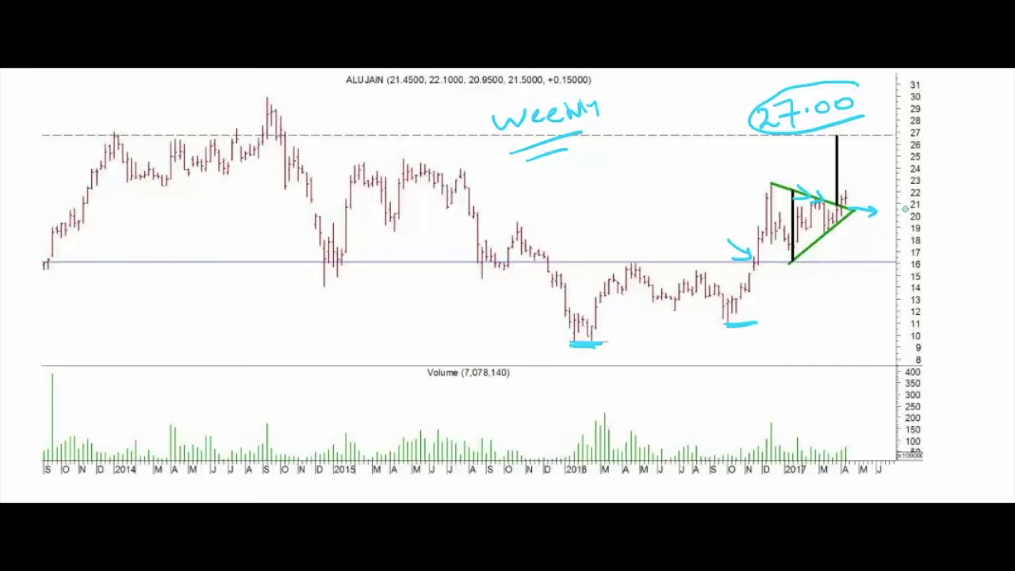
pyautogui.moveTo(830, 245)
pyautogui.mouseDown()
pyautogui.moveTo(854, 256)
pyautogui.moveTo(863, 242)
pyautogui.moveTo(904, 232)
pyautogui.moveTo(895, 239)
pyautogui.mouseUp()
pyautogui.moveTo(831, 280)
pyautogui.mouseDown()
pyautogui.moveTo(895, 257)
pyautogui.moveTo(890, 266)
pyautogui.mouseUp()
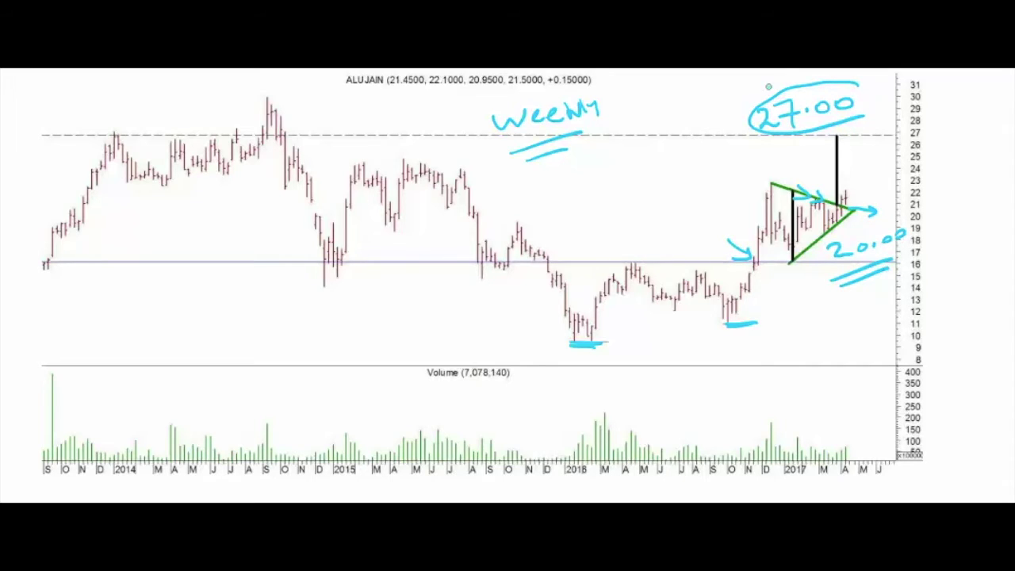
pyautogui.moveTo(857, 84)
pyautogui.mouseDown()
pyautogui.moveTo(766, 95)
pyautogui.moveTo(774, 135)
pyautogui.moveTo(874, 114)
pyautogui.moveTo(860, 86)
pyautogui.mouseUp()
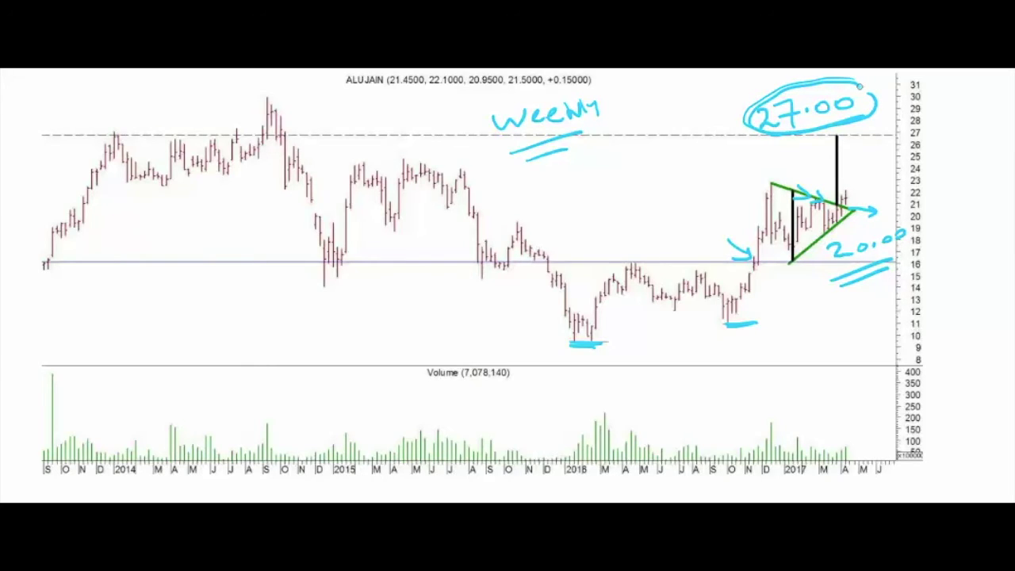